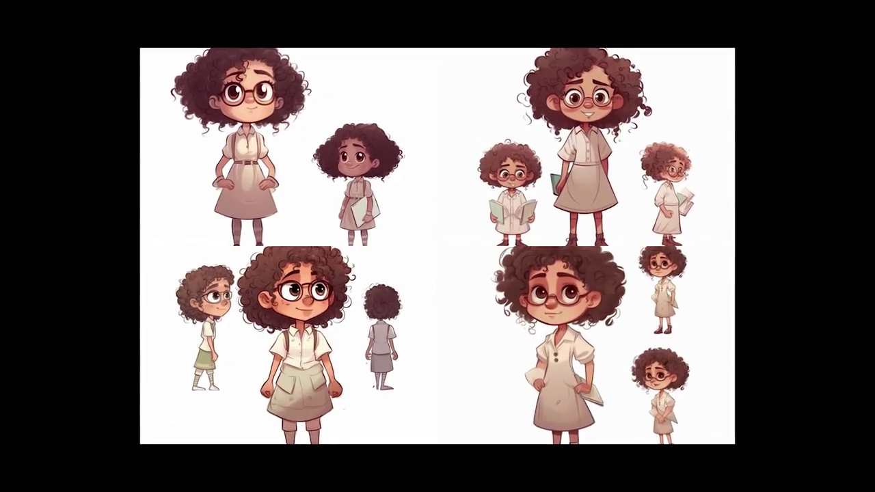
Position and rotate the copied arm on Layer 2 as the monkey's second outstretched arm across its chest
{"action": "right_click", "coordinate": [9, 94]}
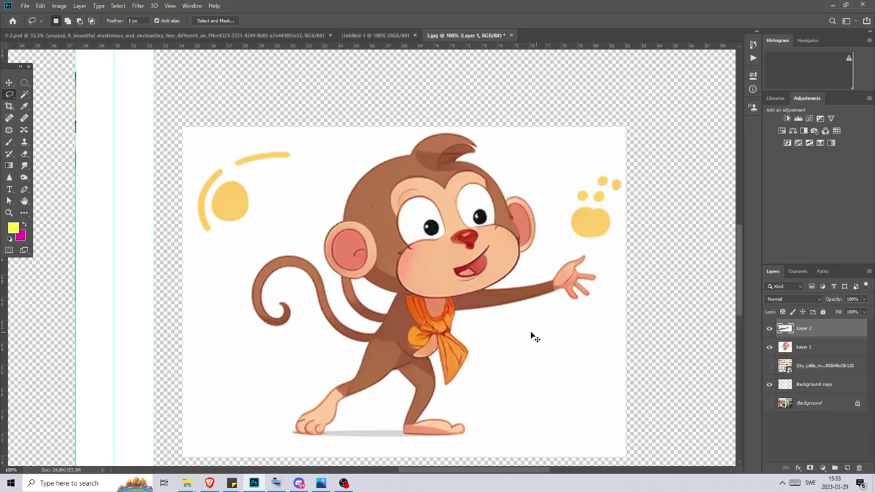
{"action": "key", "text": "alt+t"}
{"action": "key", "text": "Escape"}
{"action": "key", "text": "ctrl+t"}
{"action": "mouse_move", "coordinate": [506, 322]}
{"action": "left_mouse_down"}
{"action": "mouse_move", "coordinate": [486, 330]}
{"action": "mouse_move", "coordinate": [540, 347]}
{"action": "mouse_move", "coordinate": [514, 326]}
{"action": "left_mouse_up"}
{"action": "key", "text": "Return"}
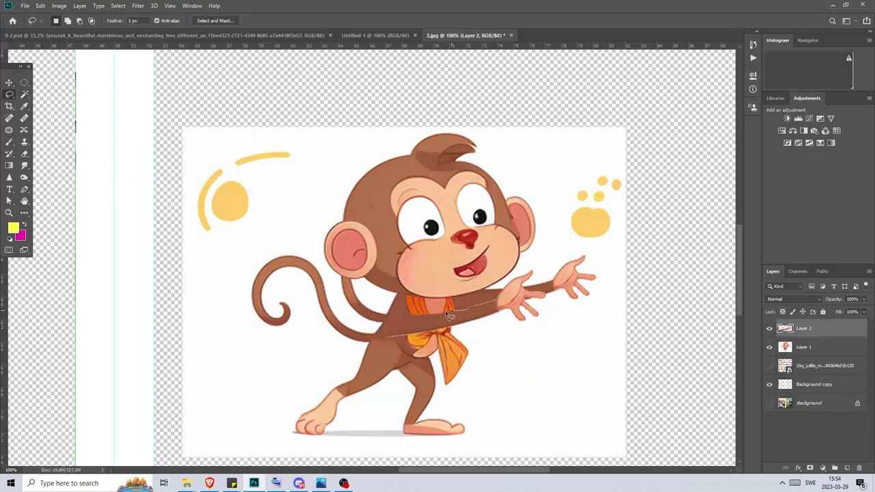
Erase the leftover edge along the added arm on Layer 2 to blend it into the monkey's body
{"action": "left_click_drag", "start_coordinate": [448, 315], "coordinate": [479, 297]}
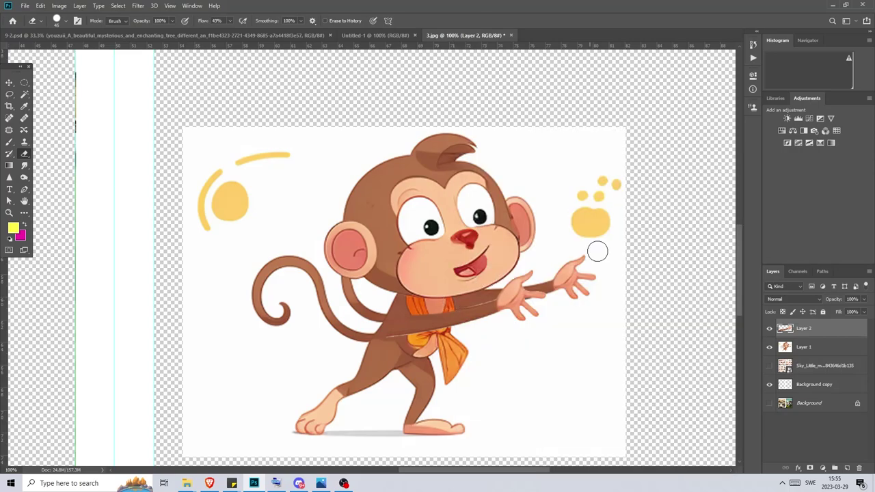
{"action": "key", "text": "ctrl+0"}
{"action": "key", "text": "l"}
{"action": "key", "text": "alt+bracketleft"}
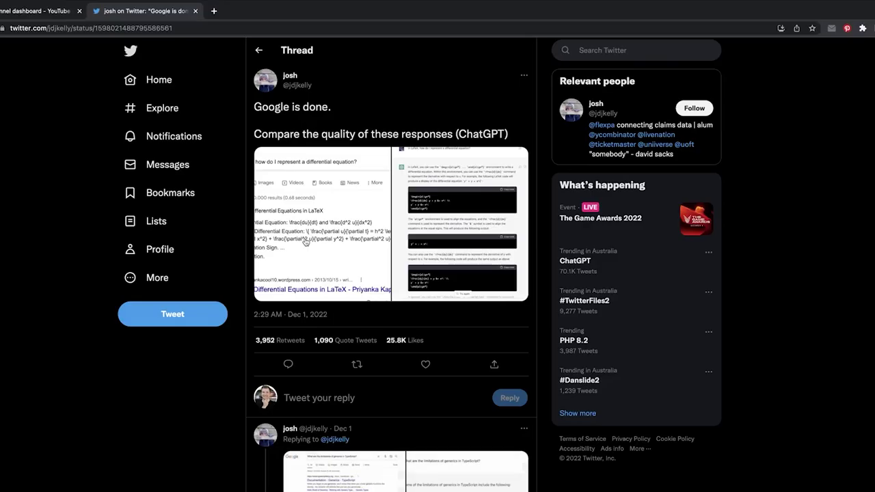
Look through the tweet comparing Google with ChatGPT, the OpenAI home and API pages, and the GitHub Copilot page
{"action": "left_click", "coordinate": [303, 240]}
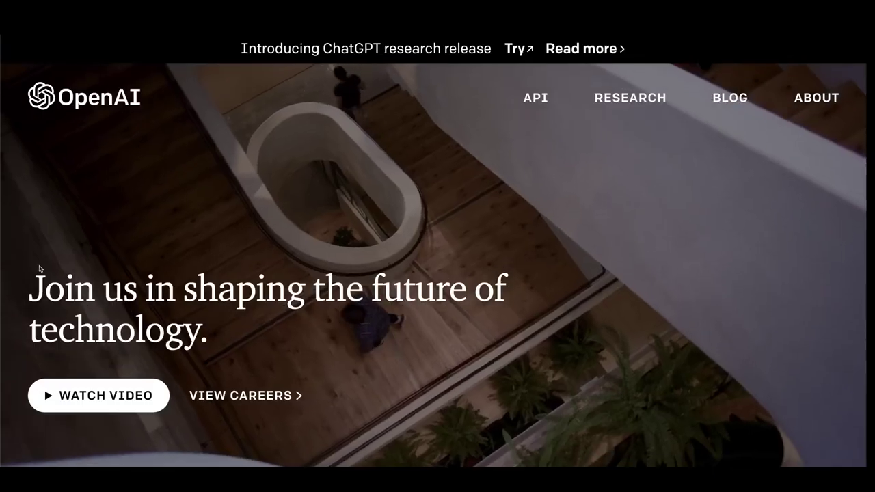
{"action": "left_click_drag", "start_coordinate": [32, 288], "coordinate": [504, 291]}
{"action": "left_click", "coordinate": [505, 291]}
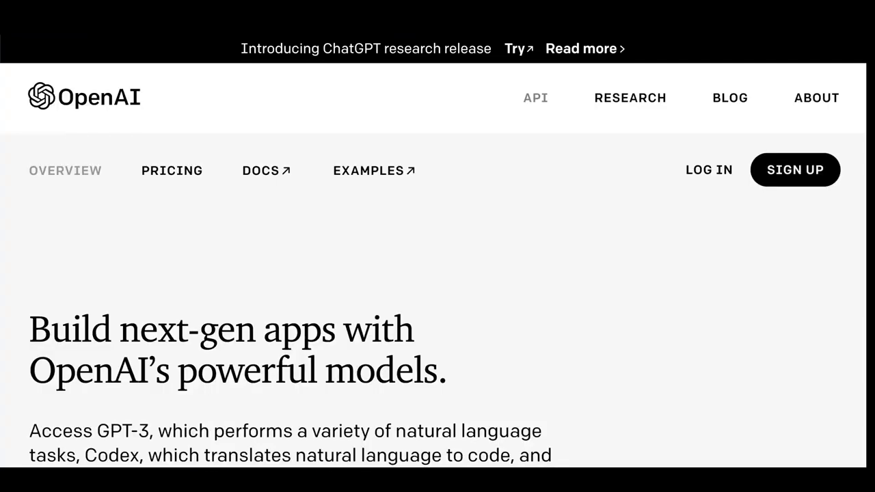
{"action": "scroll", "coordinate": [758, 78], "scroll_direction": "down", "scroll_amount": 3}
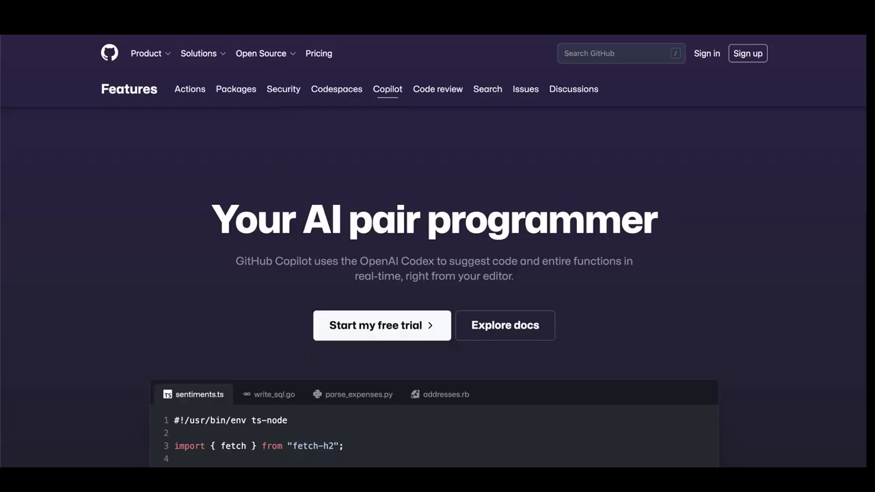
{"action": "scroll", "coordinate": [437, 273], "scroll_direction": "down", "scroll_amount": 1}
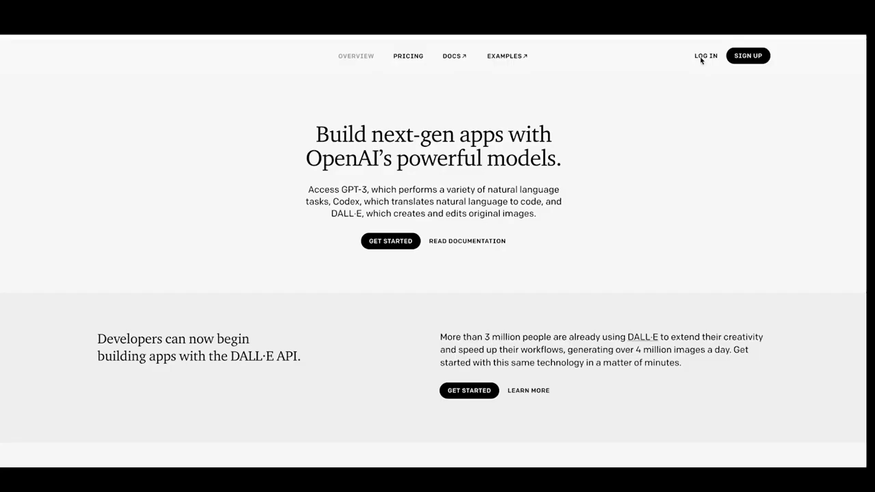
Log in to OpenAI and open the ChatGPT research release
{"action": "left_click", "coordinate": [697, 57]}
{"action": "left_click", "coordinate": [452, 332]}
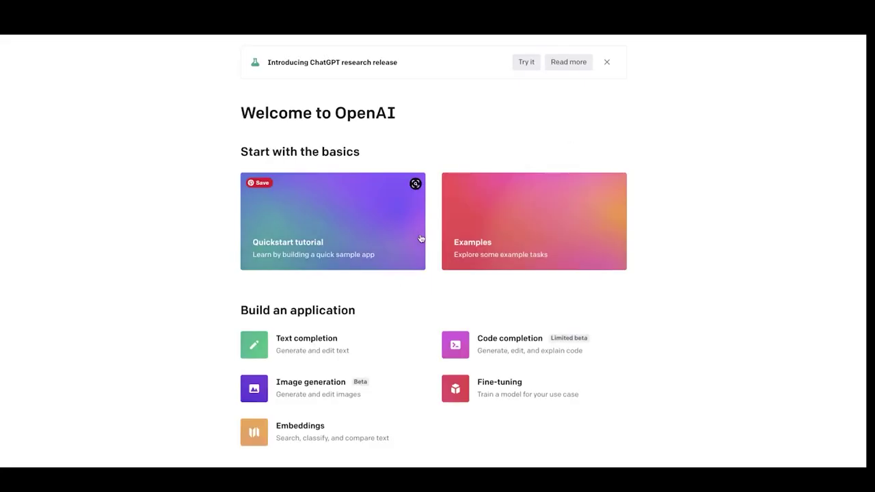
{"action": "left_click", "coordinate": [528, 63]}
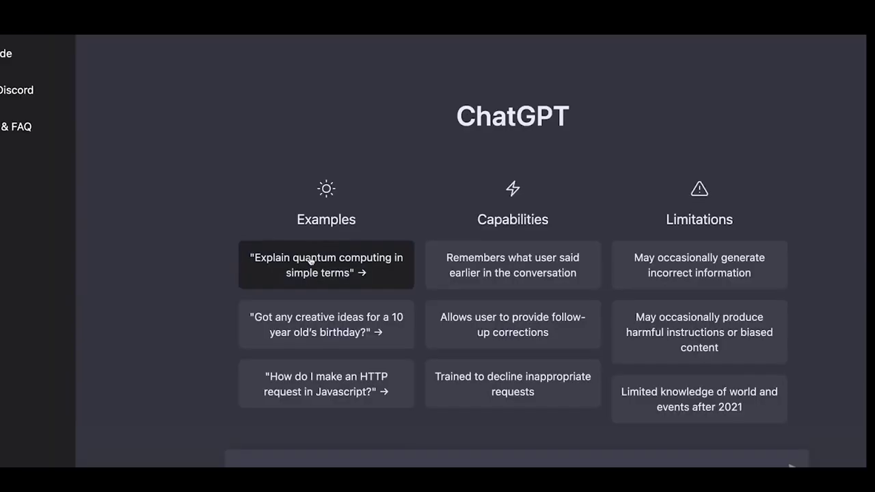
Read through ChatGPT's listed capabilities and limitations
{"action": "left_click_drag", "start_coordinate": [446, 257], "coordinate": [586, 273]}
{"action": "left_click_drag", "start_coordinate": [440, 317], "coordinate": [548, 333]}
{"action": "left_click_drag", "start_coordinate": [435, 376], "coordinate": [460, 380]}
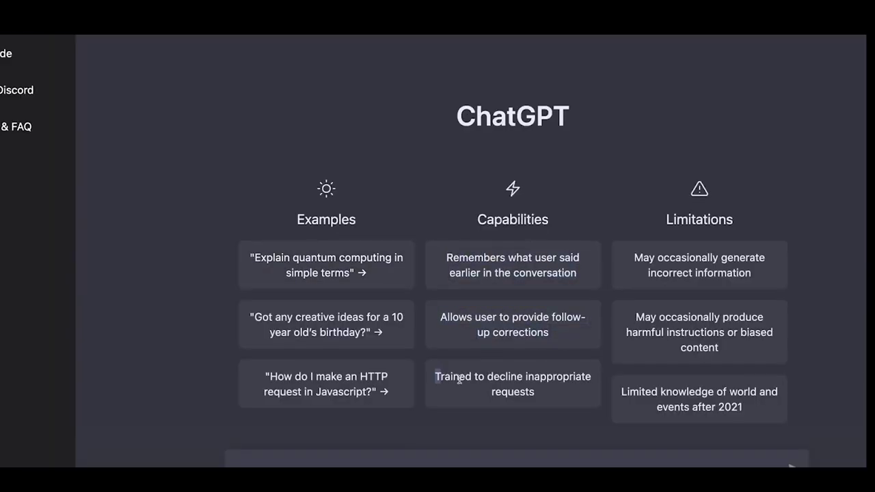
{"action": "left_click_drag", "start_coordinate": [634, 258], "coordinate": [754, 276]}
{"action": "left_click_drag", "start_coordinate": [634, 318], "coordinate": [719, 348]}
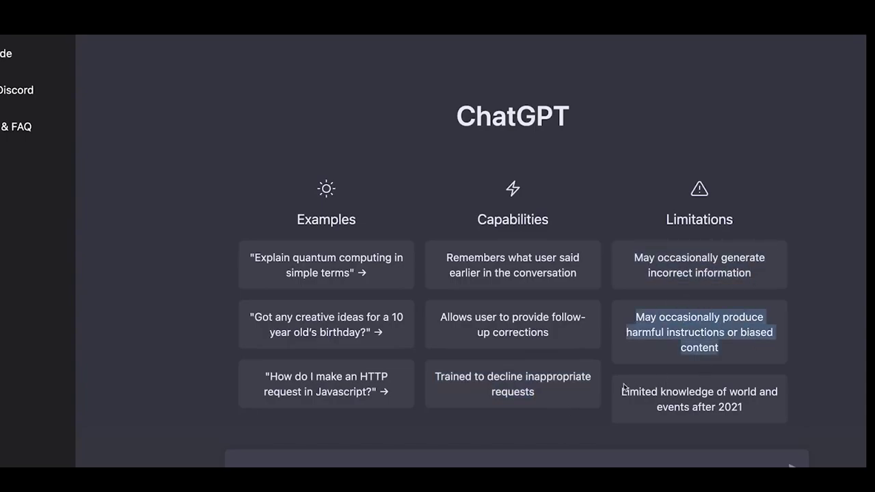
{"action": "left_click_drag", "start_coordinate": [622, 392], "coordinate": [764, 410]}
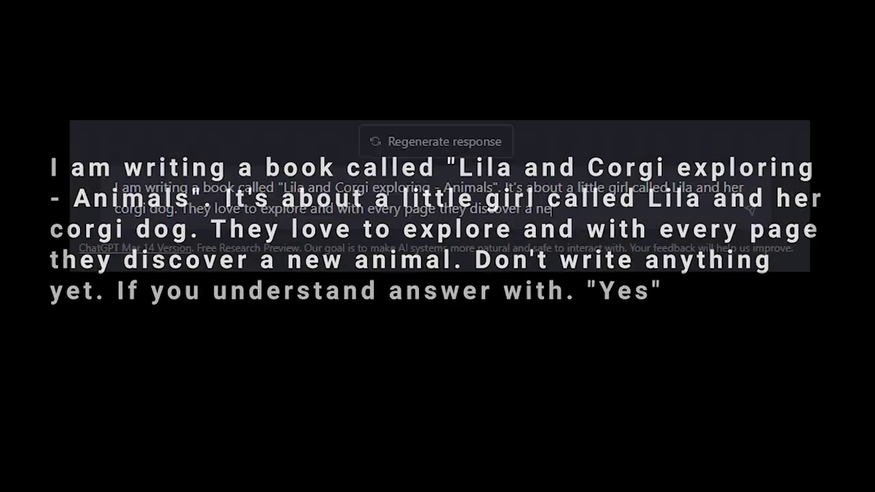
Finish and send the prompt introducing the book "Lila and Corgi exploring - Animals", asking ChatGPT to write nothing yet and answer "Yes" if it understands
{"action": "type", "text": "w animal. Don't"}
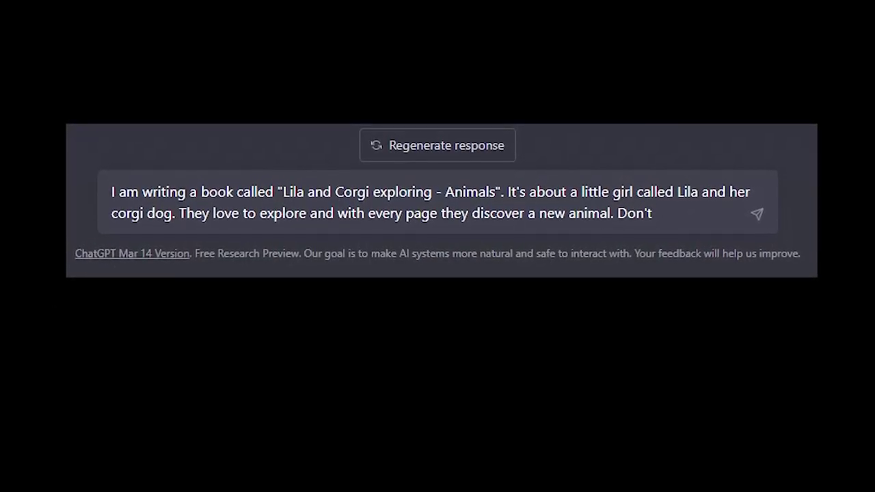
{"action": "type", "text": " write anything yet. If you dnderstand answer with."}
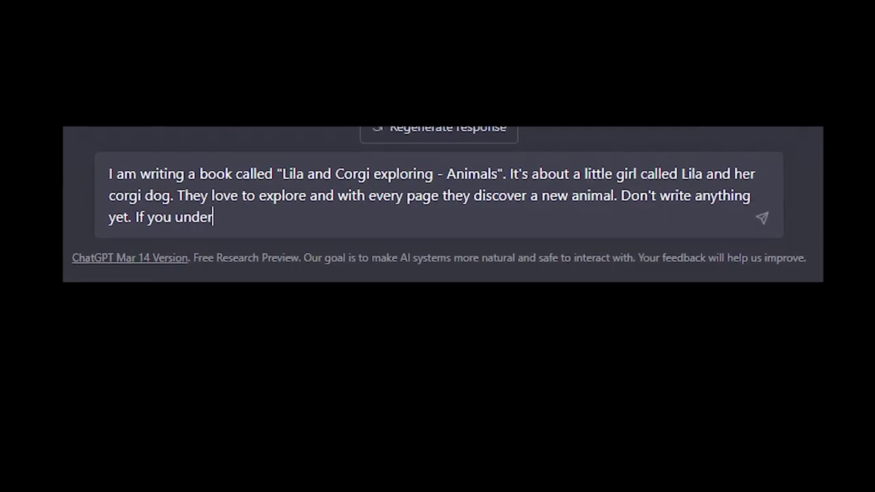
{"action": "type", "text": " \"Ye"}
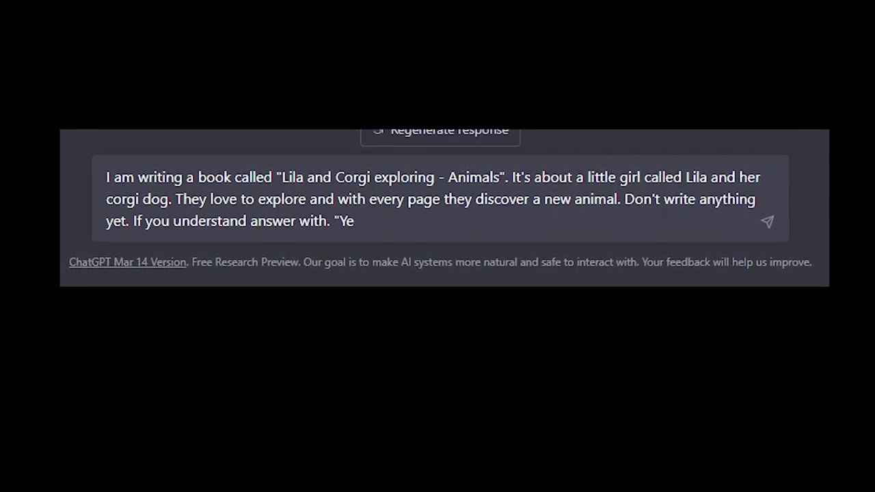
{"action": "type", "text": "s\""}
{"action": "key", "text": "Return"}
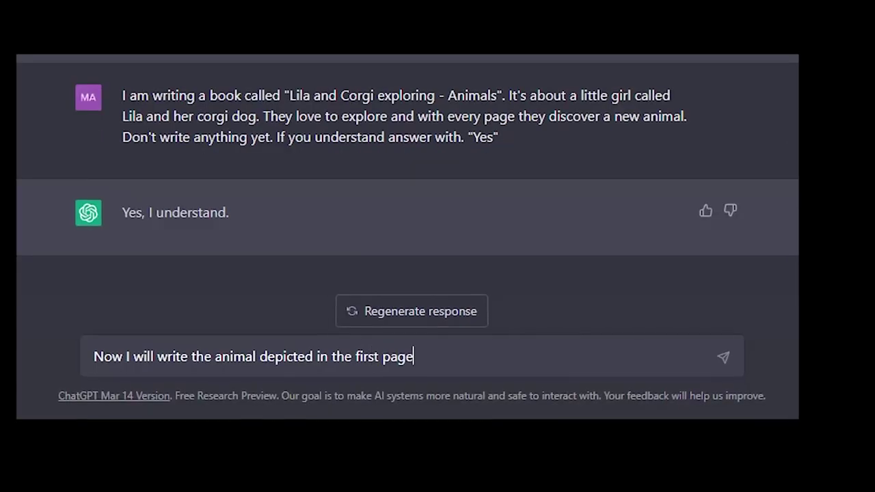
Draft a message asking for a short 4 sentence rhyme about each page's animal, intended for children since it's a childrens book
{"action": "type", "text": "and I want you to write"}
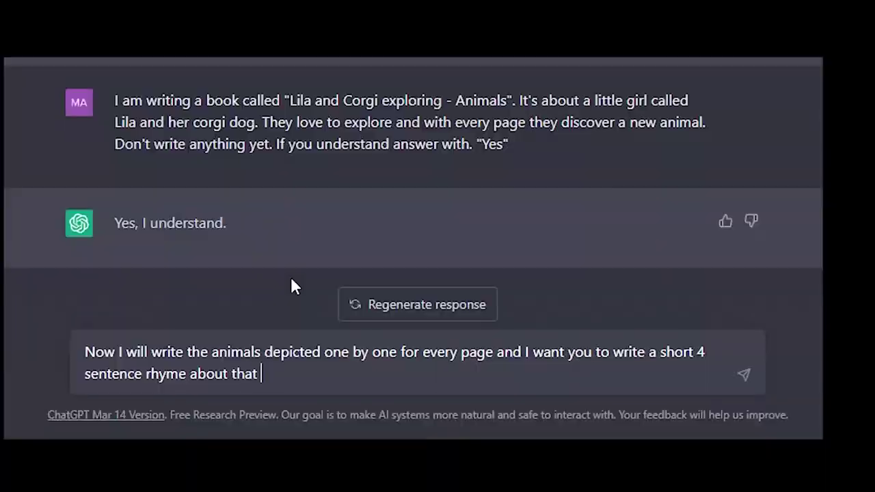
{"action": "type", "text": "animal. The rhyme "}
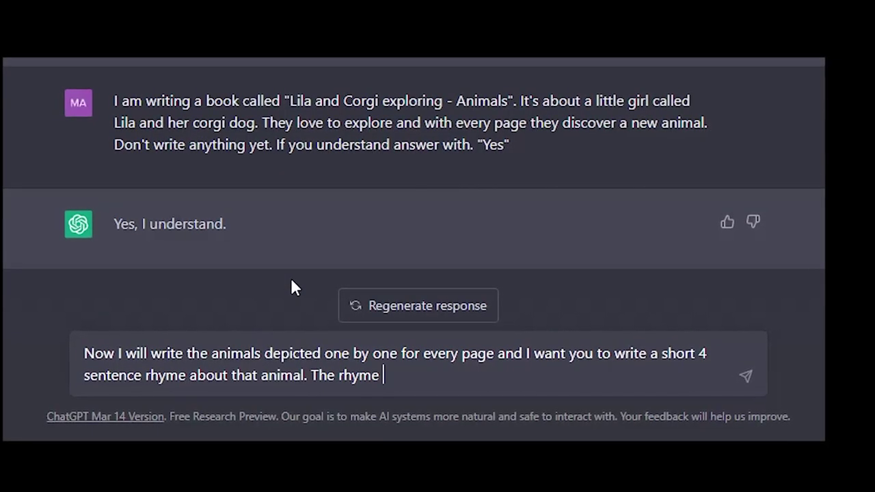
{"action": "type", "text": "should be intended for children or parents since it's"}
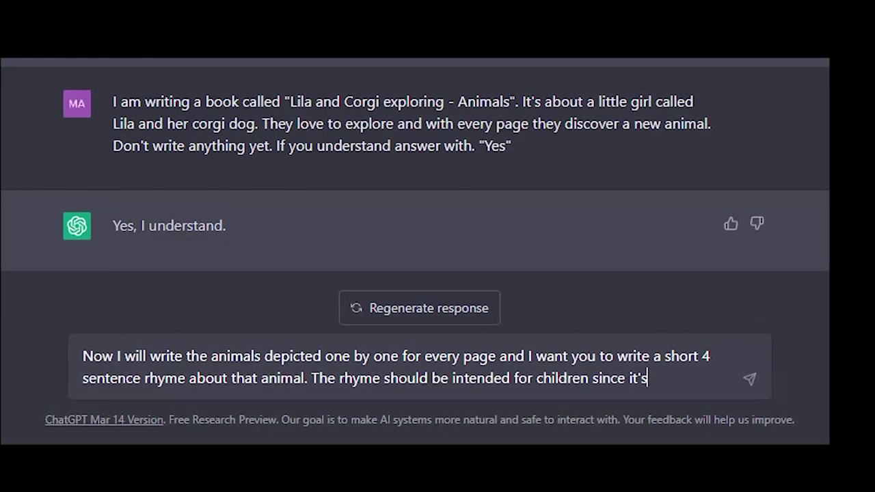
{"action": "type", "text": " a childrens book."}
Insert "or parents reading out loud for their children," after "intended for children" in the draft message
{"action": "left_click", "coordinate": [590, 358]}
{"action": "type", "text": "or parents"}
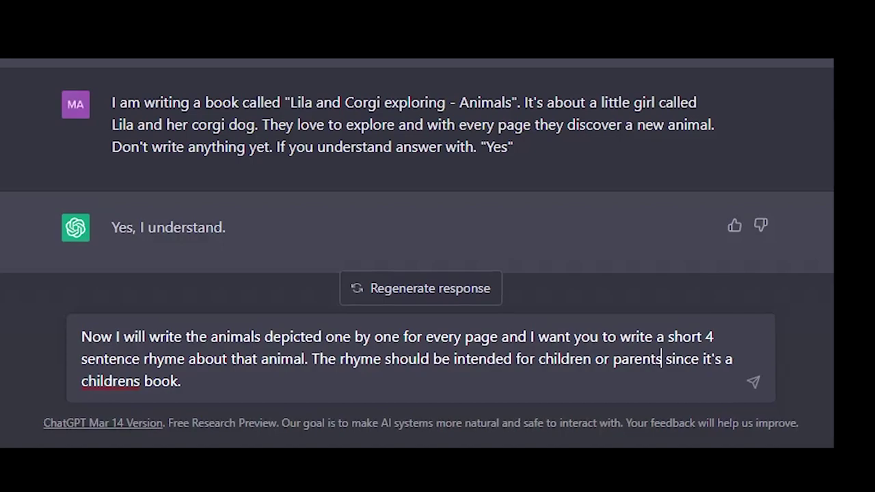
{"action": "type", "text": " reading out loud for their children,"}
End the message with "If you understand reply by writing "I understand" and I will give you the first animal." and send it
{"action": "key", "text": "End"}
{"action": "type", "text": "If you under"}
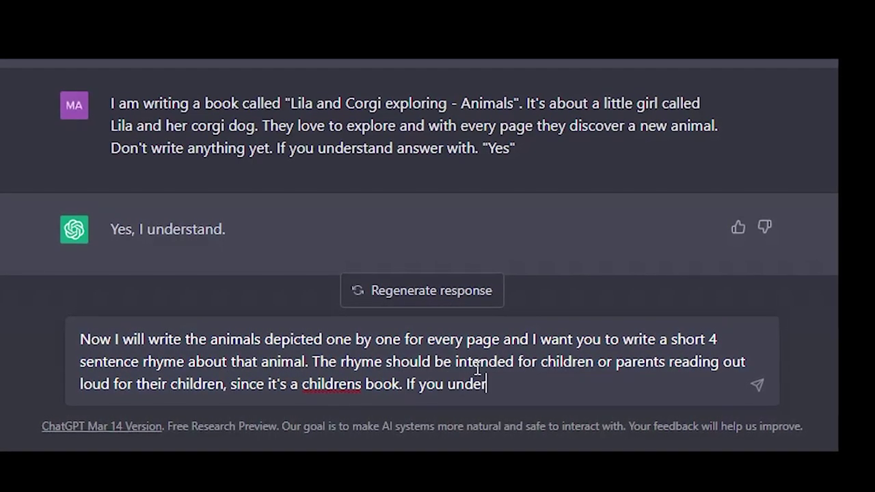
{"action": "type", "text": "stand reply by writing \"I under"}
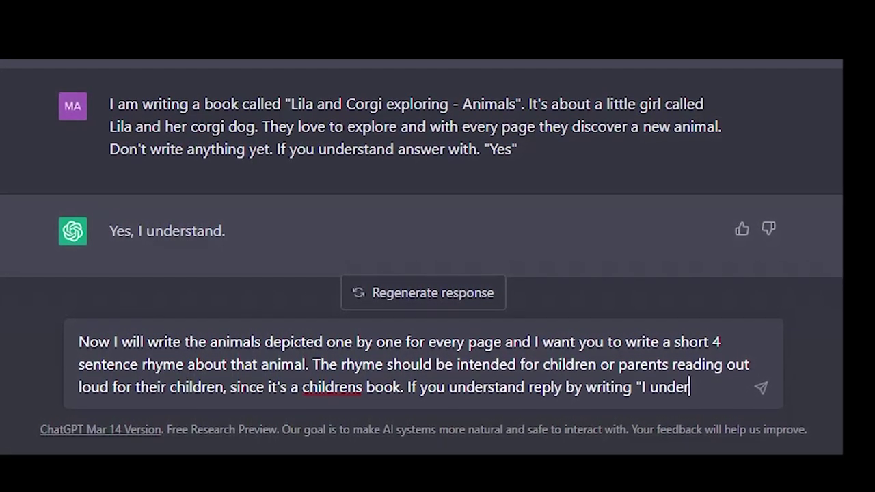
{"action": "type", "text": "stand\" and I will give you the first animal."}
{"action": "key", "text": "Return"}
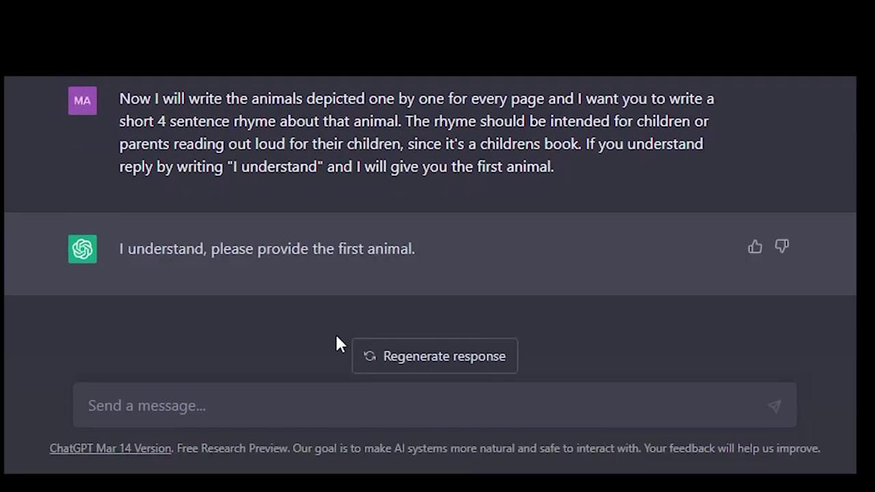
Review ChatGPT's list of 25 animals to include in illustrations for children aged 1-4
{"action": "left_click_drag", "start_coordinate": [335, 272], "coordinate": [115, 253]}
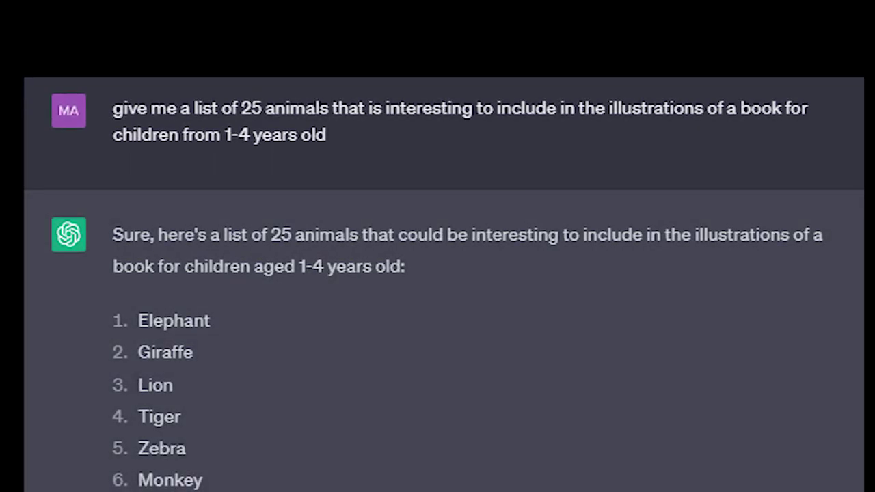
{"action": "scroll", "coordinate": [445, 288], "scroll_direction": "down", "scroll_amount": 4}
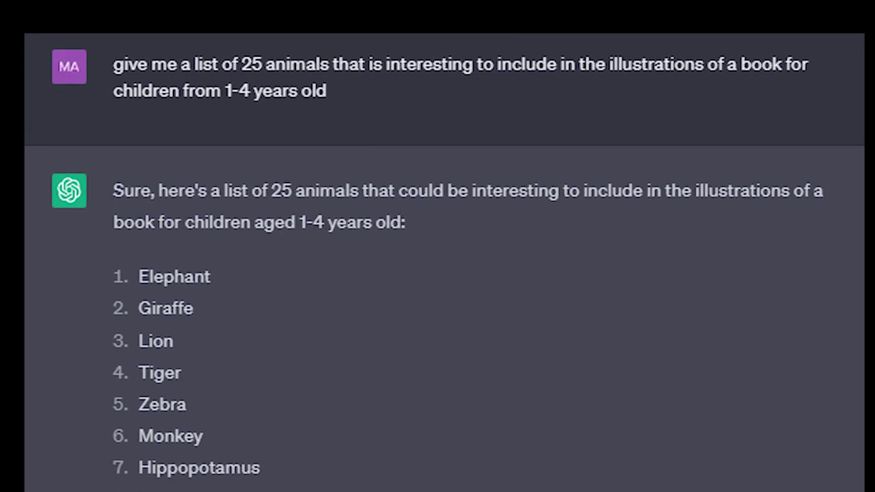
{"action": "scroll", "coordinate": [444, 281], "scroll_direction": "down", "scroll_amount": 5}
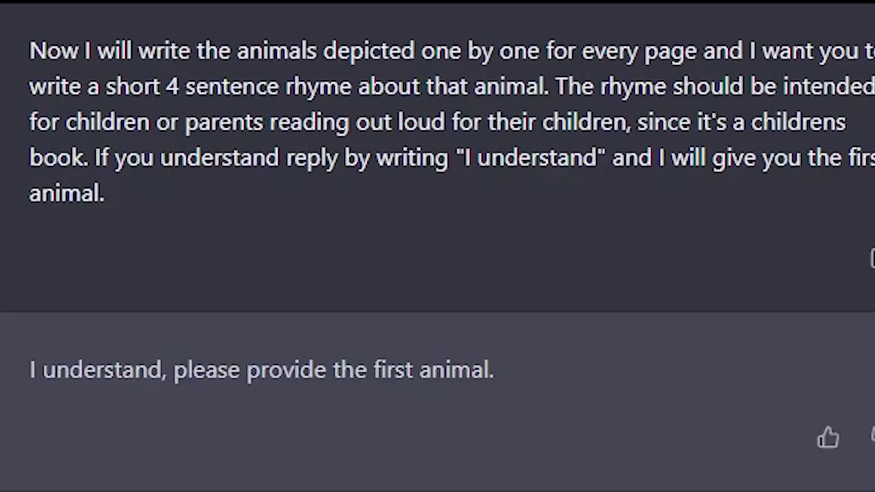
Send "Octopus" to ChatGPT as the next animal for a rhyme
{"action": "key", "text": "Return"}
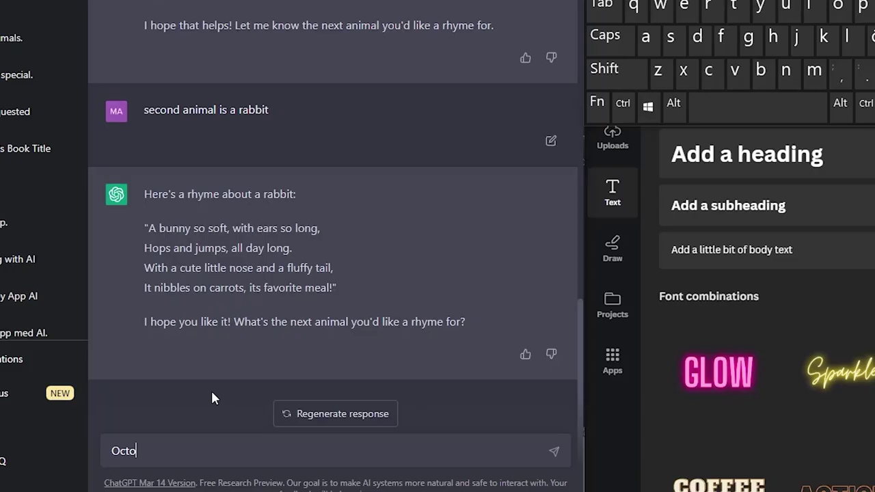
{"action": "type", "text": "pus"}
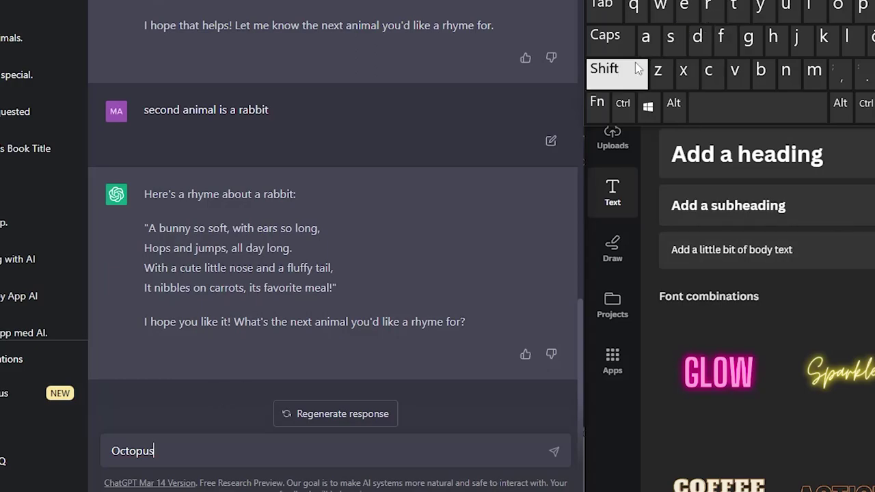
{"action": "key", "text": "Return"}
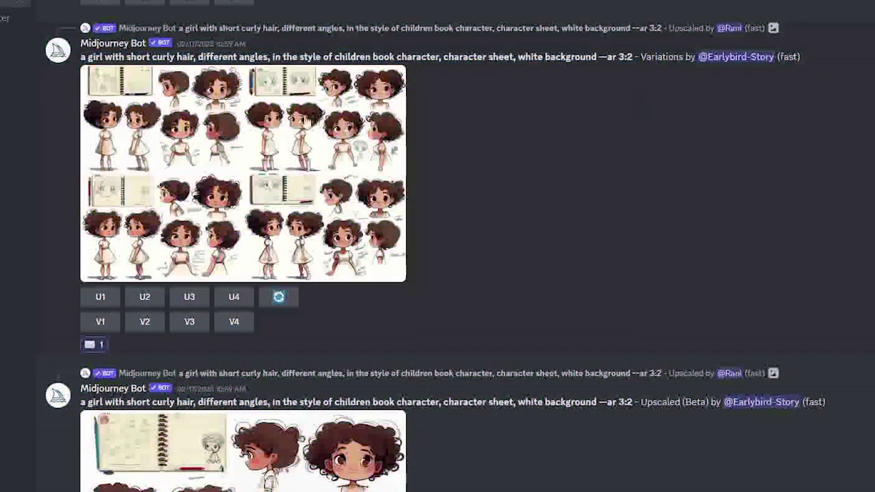
In Discord, add an envelope reaction to the Midjourney variations message of the girl with short curly hair
{"action": "left_click", "coordinate": [230, 127]}
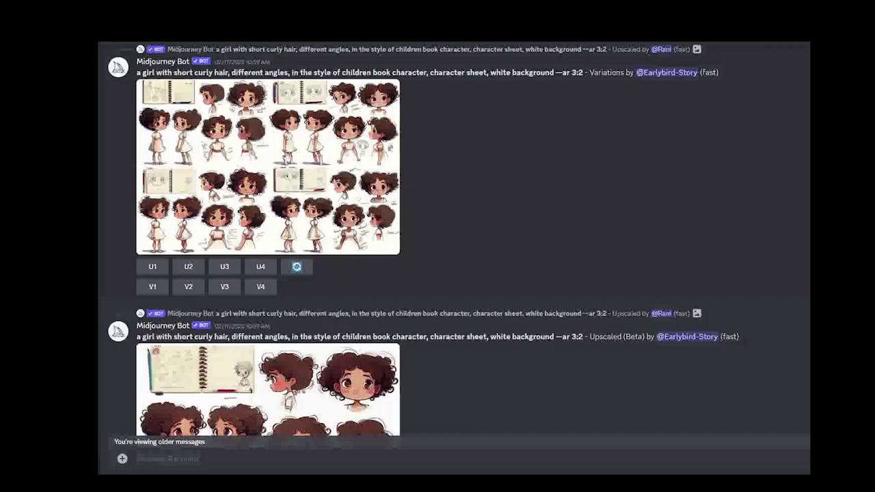
{"action": "right_click", "coordinate": [219, 172]}
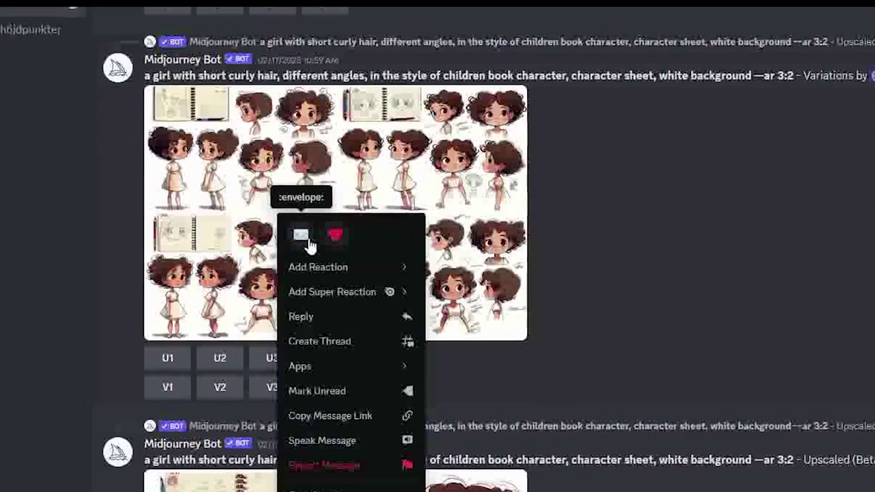
{"action": "left_click", "coordinate": [243, 210]}
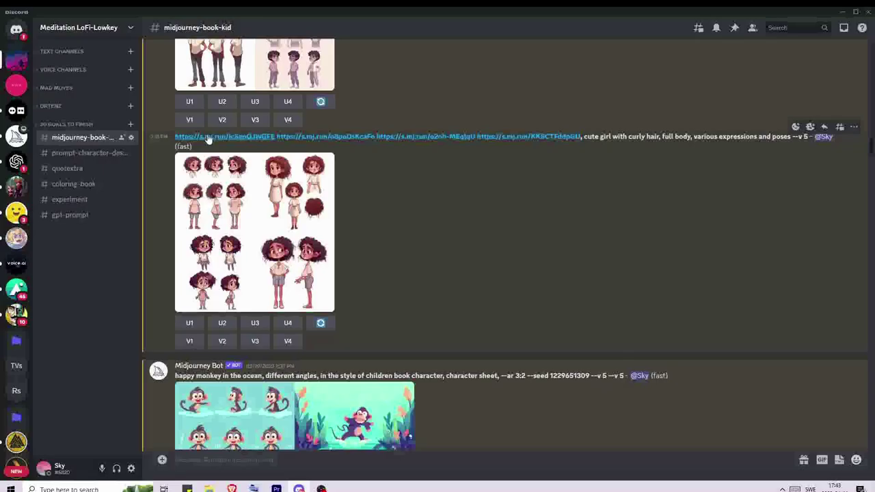
View the four reference images linked in the "cute girl with curly hair, full body, various expressions and poses" prompt and its resulting image grid
{"action": "left_click", "coordinate": [209, 140]}
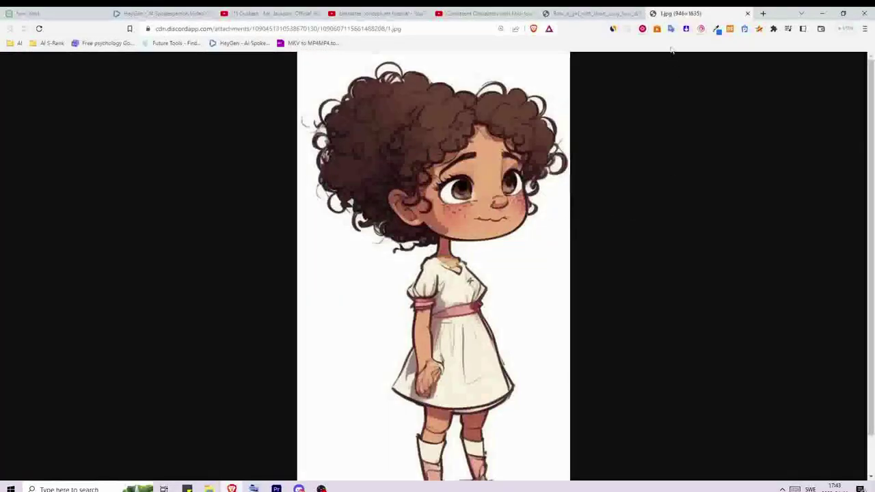
{"action": "left_click", "coordinate": [820, 13]}
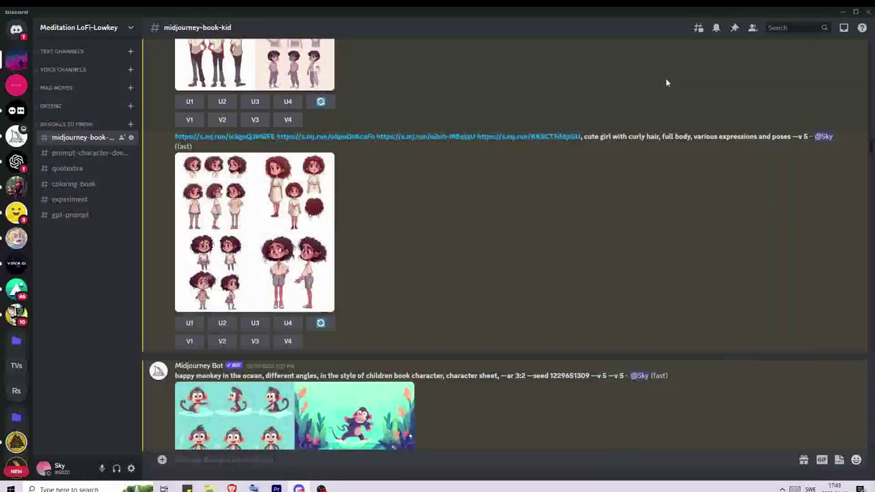
{"action": "left_click", "coordinate": [316, 139]}
{"action": "left_click", "coordinate": [822, 13]}
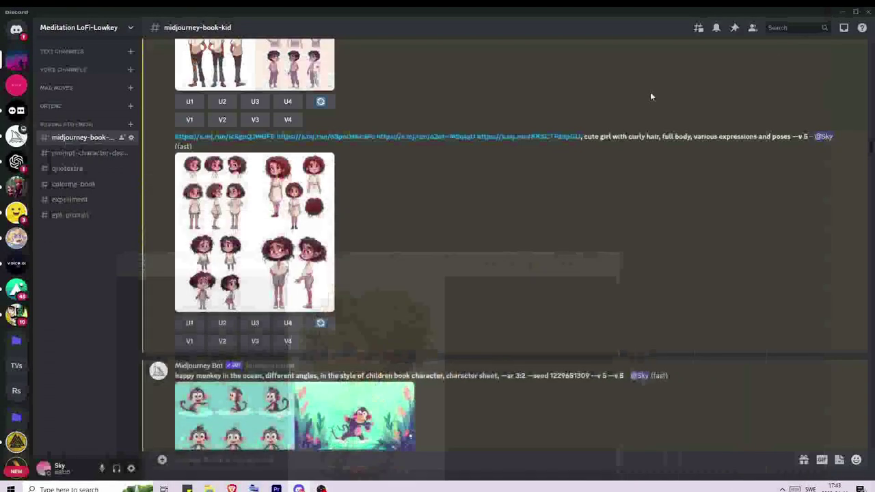
{"action": "left_click", "coordinate": [445, 141]}
{"action": "left_click", "coordinate": [823, 13]}
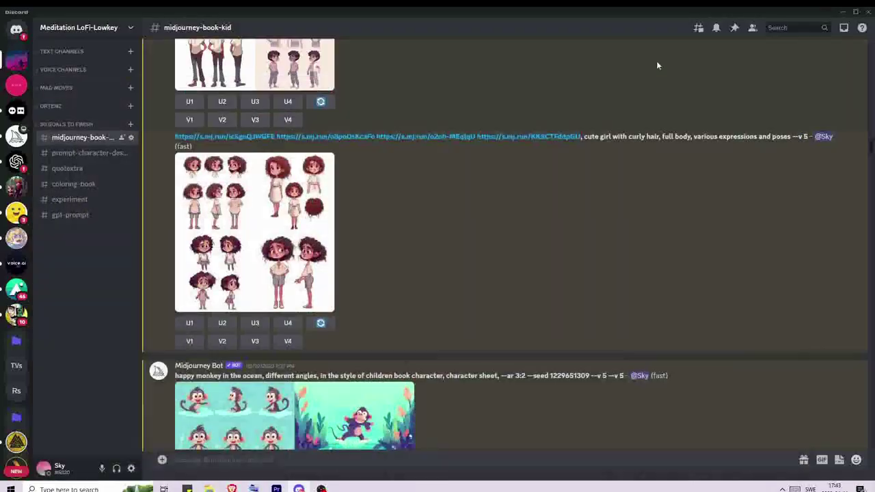
{"action": "left_click", "coordinate": [548, 137]}
{"action": "left_click", "coordinate": [823, 13]}
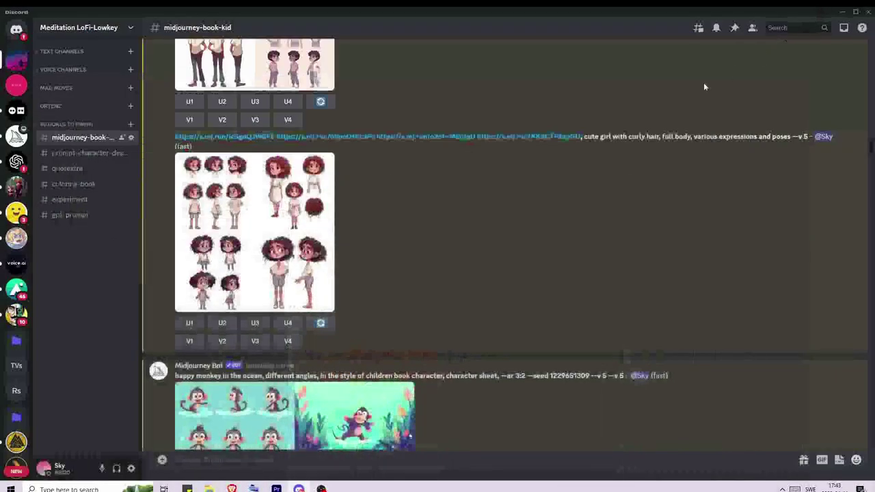
{"action": "left_click", "coordinate": [267, 229]}
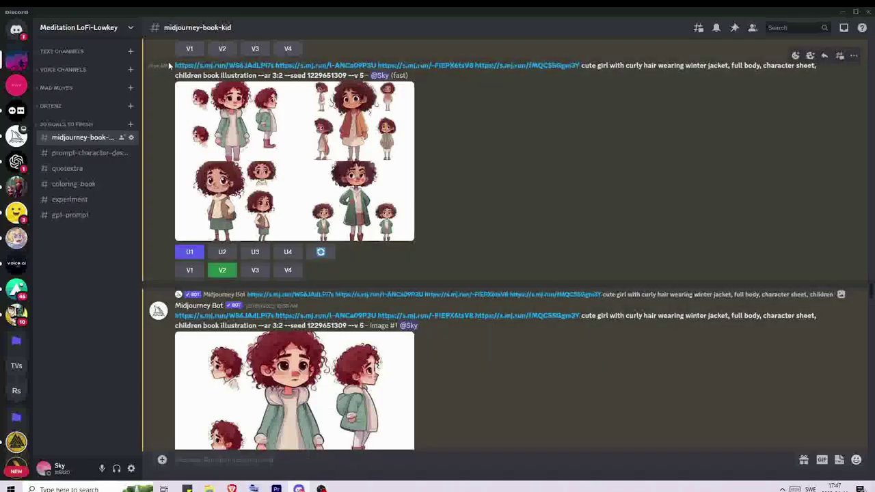
Examine the reference image links at the start of the "cute girl with curly hair wearing winter jacket" prompt
{"action": "left_click_drag", "start_coordinate": [174, 67], "coordinate": [619, 67]}
{"action": "left_click", "coordinate": [640, 103]}
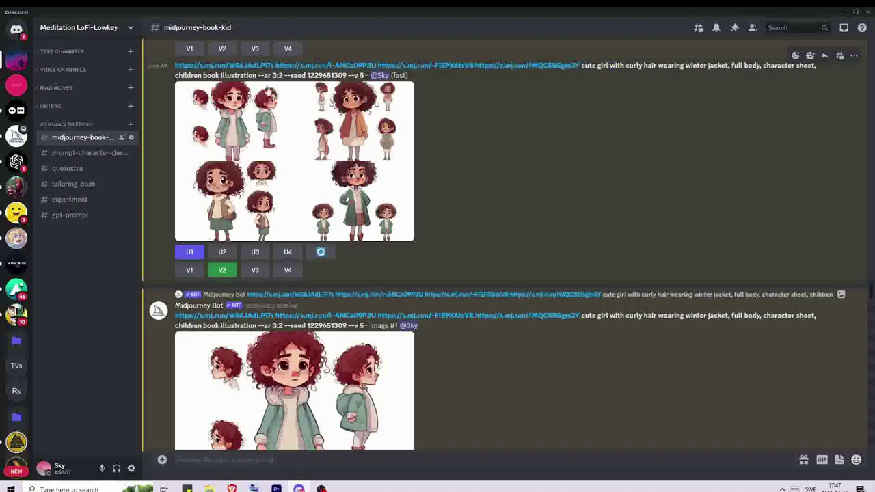